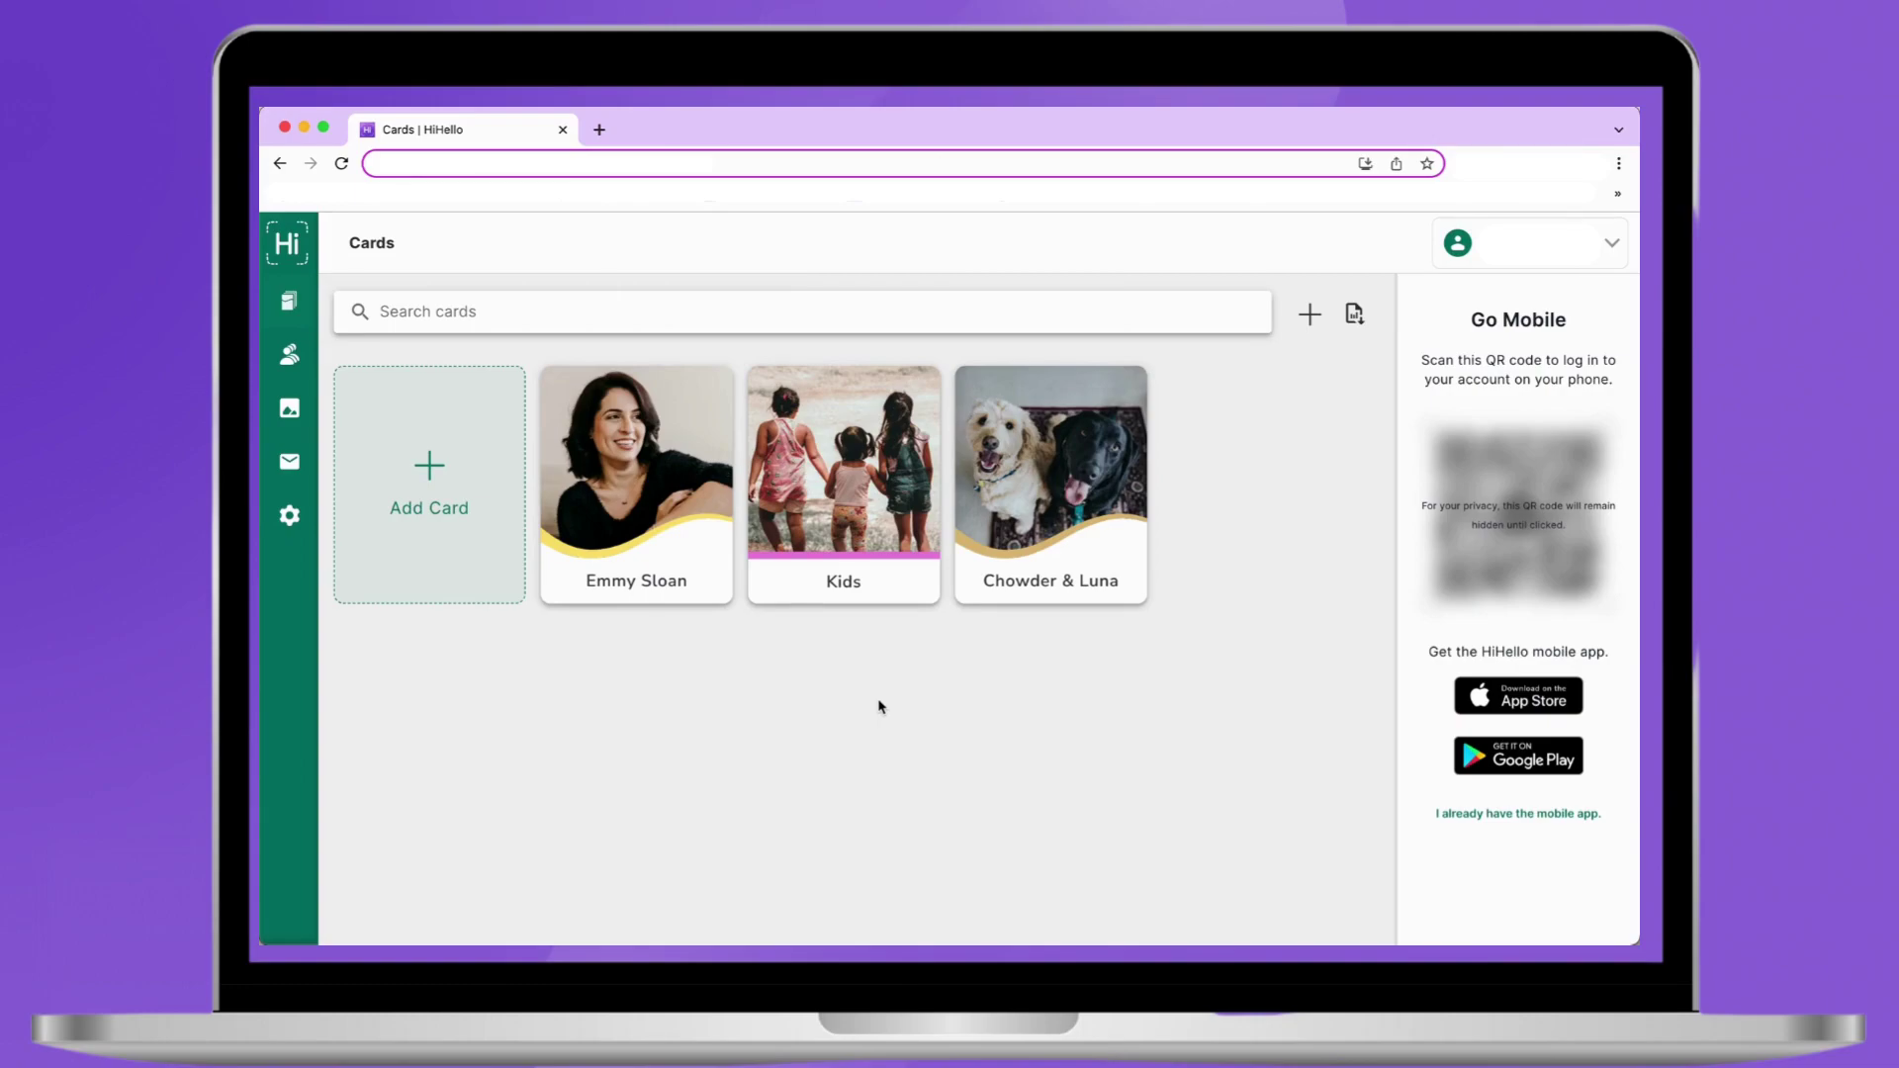
left_click(608, 553)
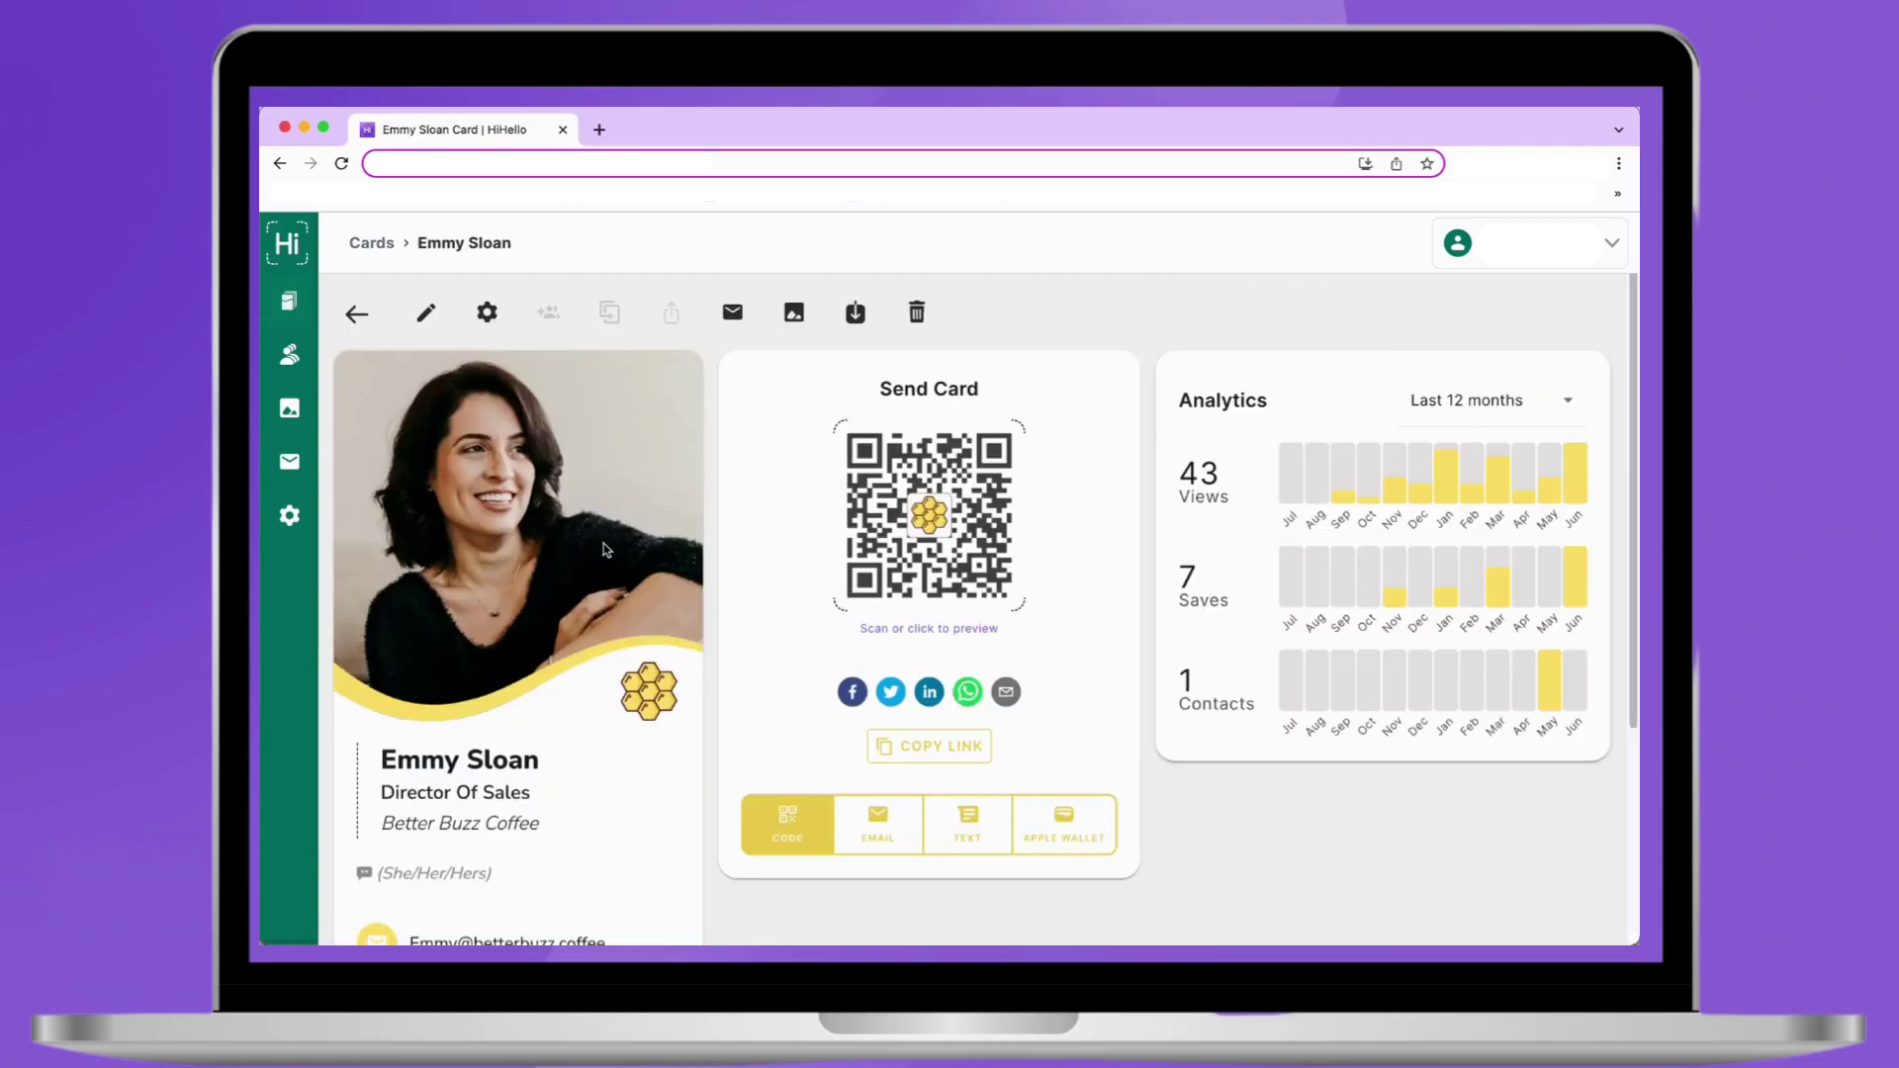
left_click(426, 314)
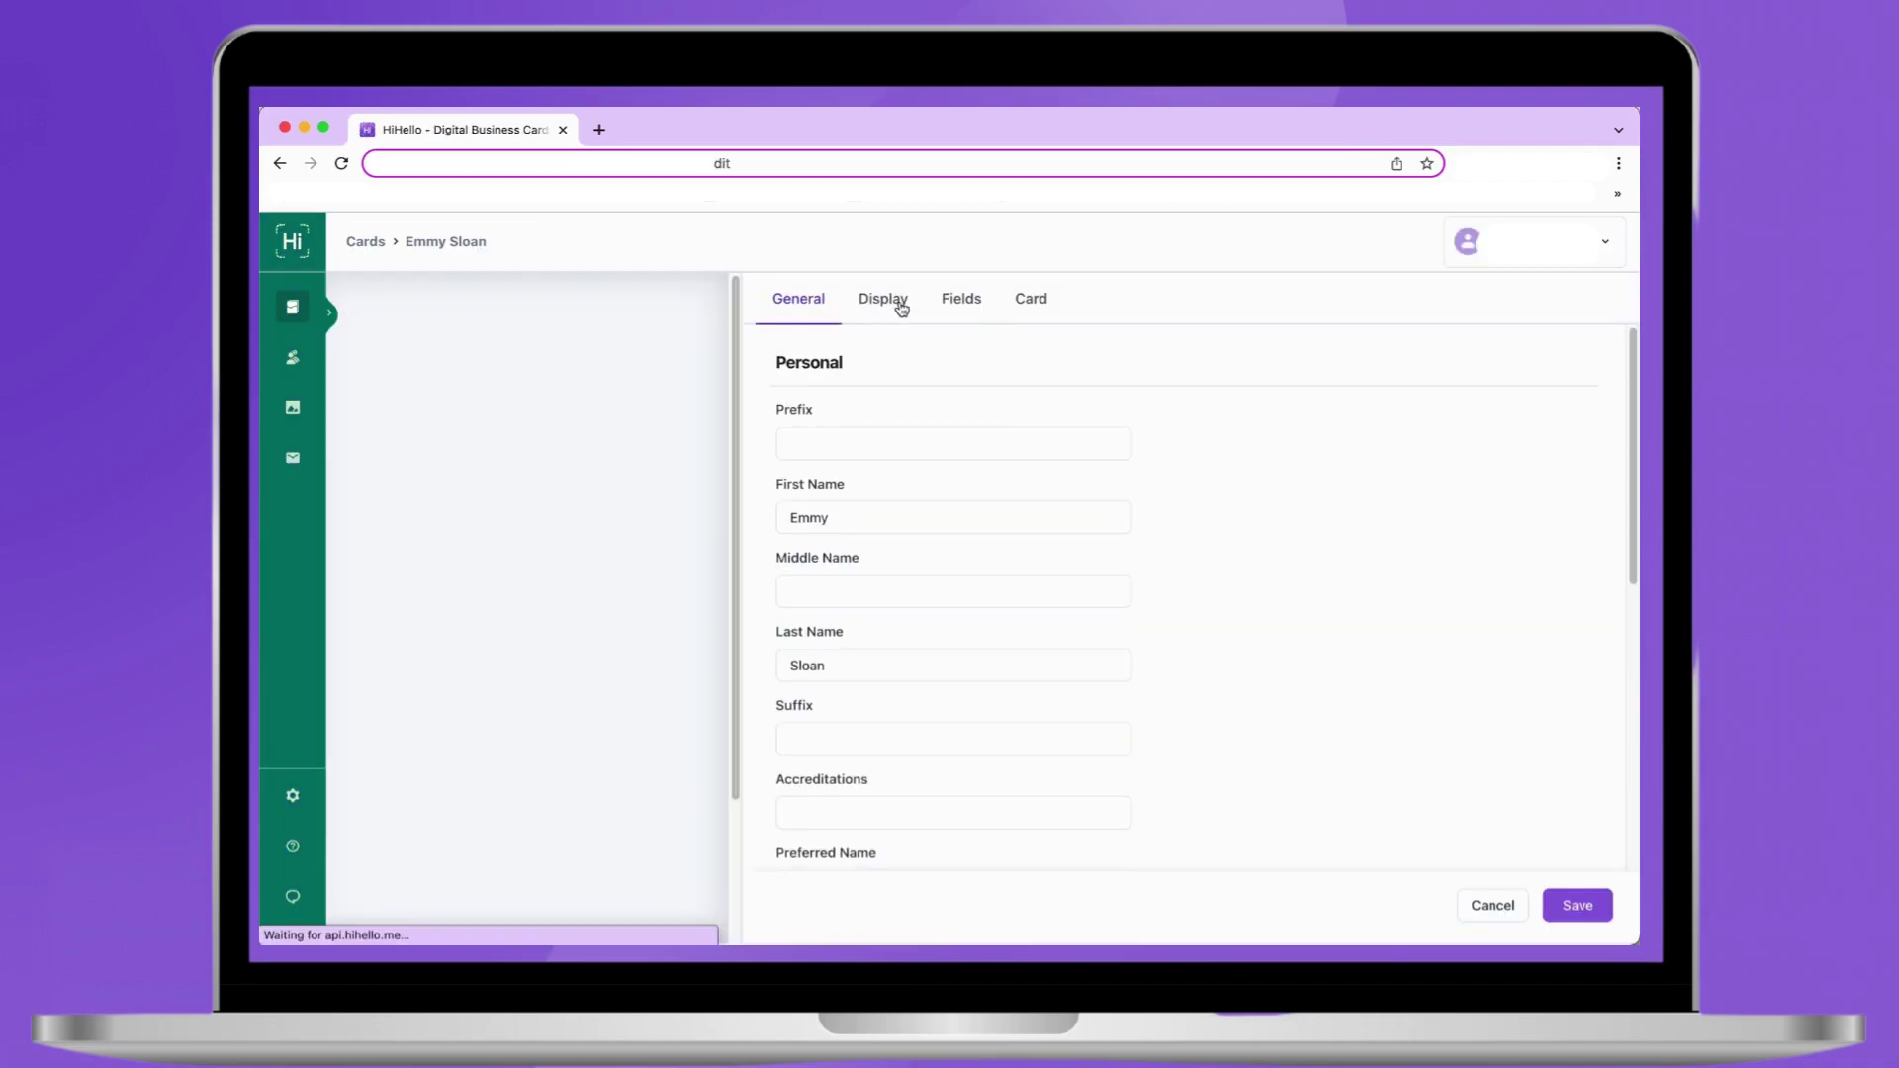
- In Display settings, preview the Modern design, then apply the Sleek design
left_click(889, 309)
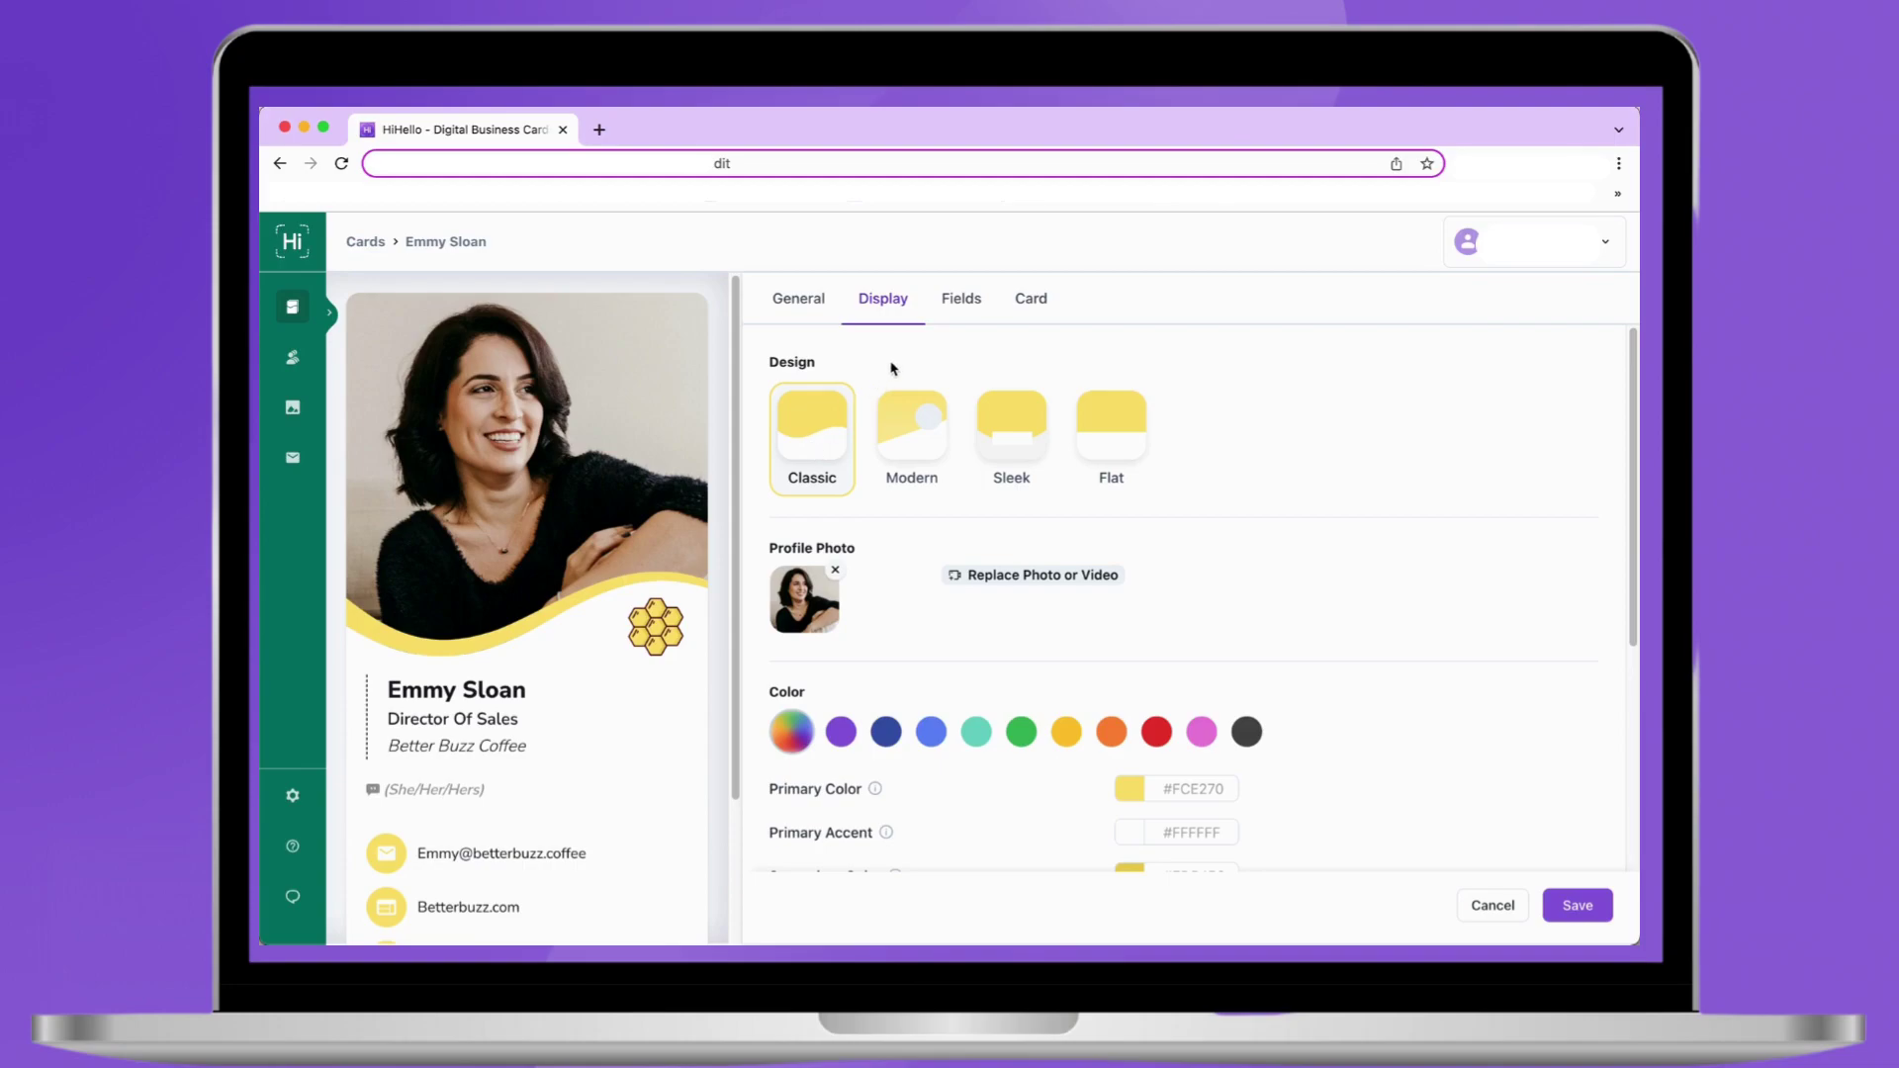
left_click(918, 435)
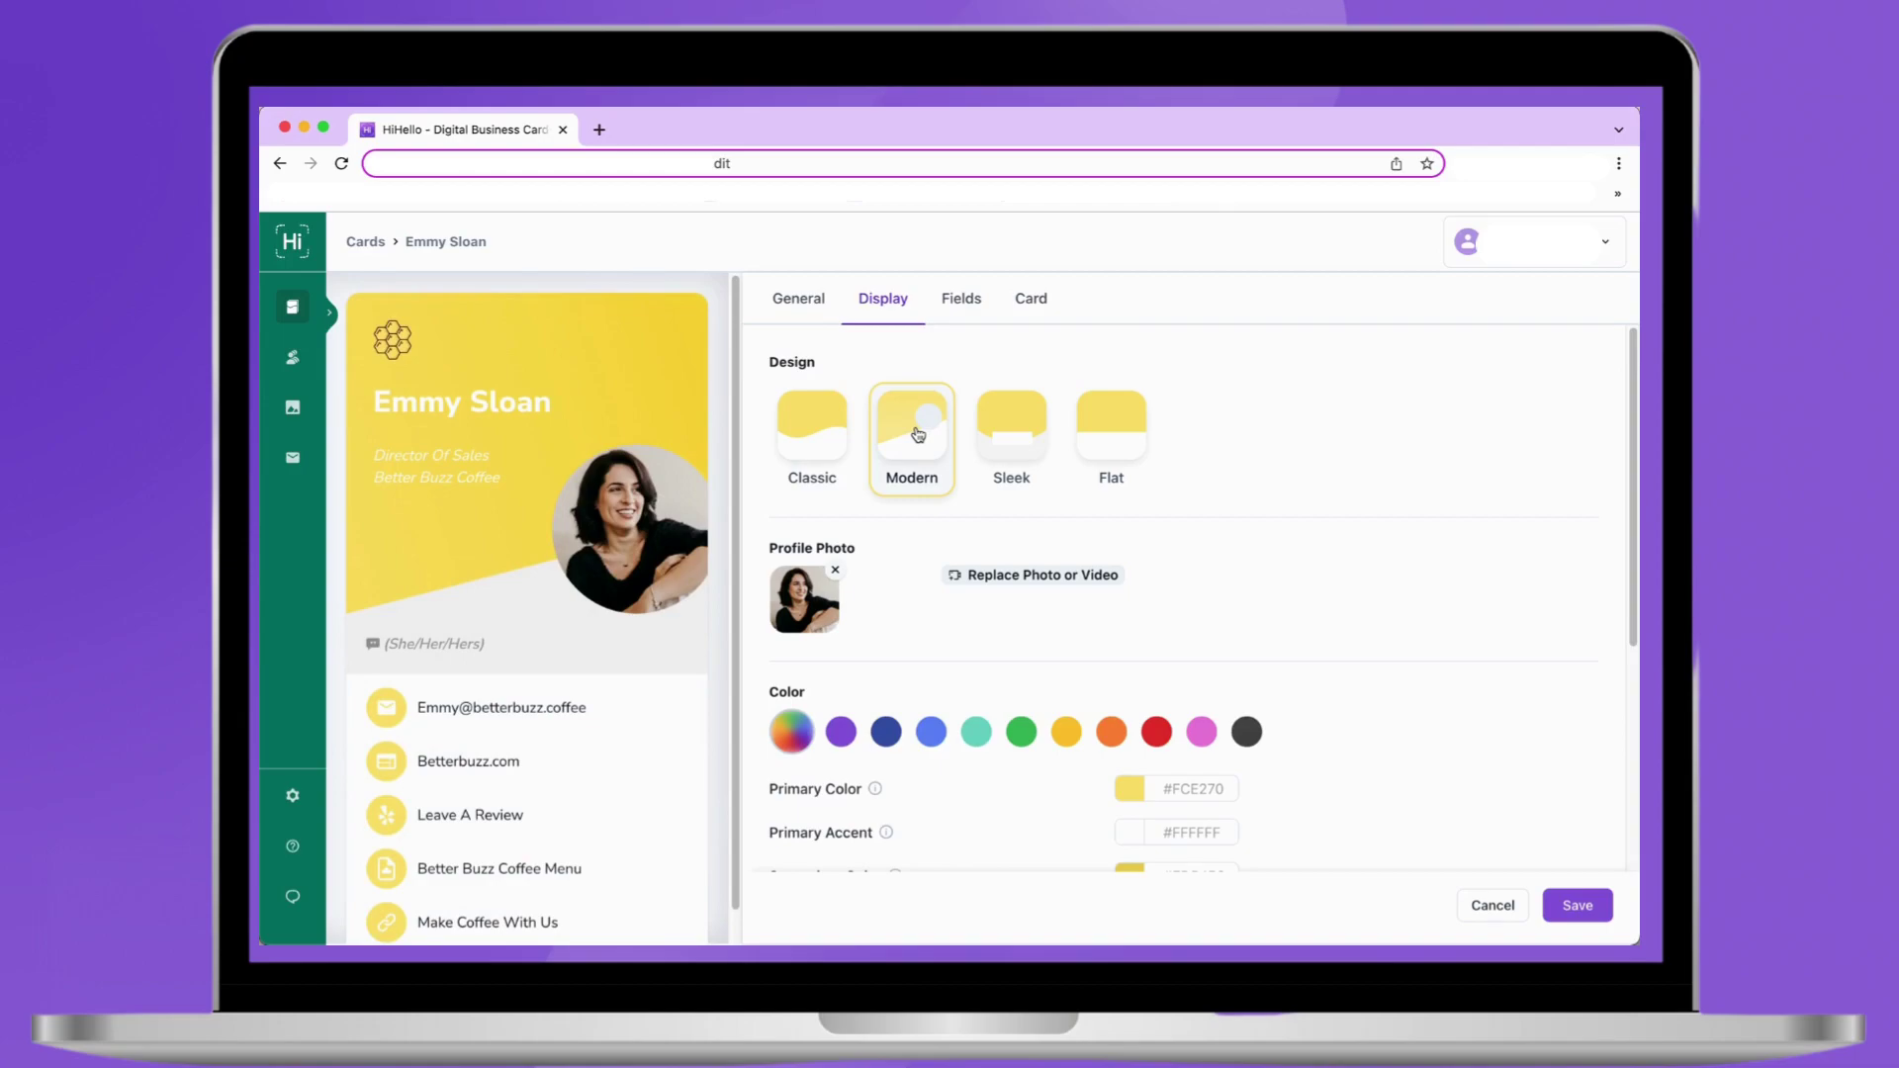
left_click(1033, 445)
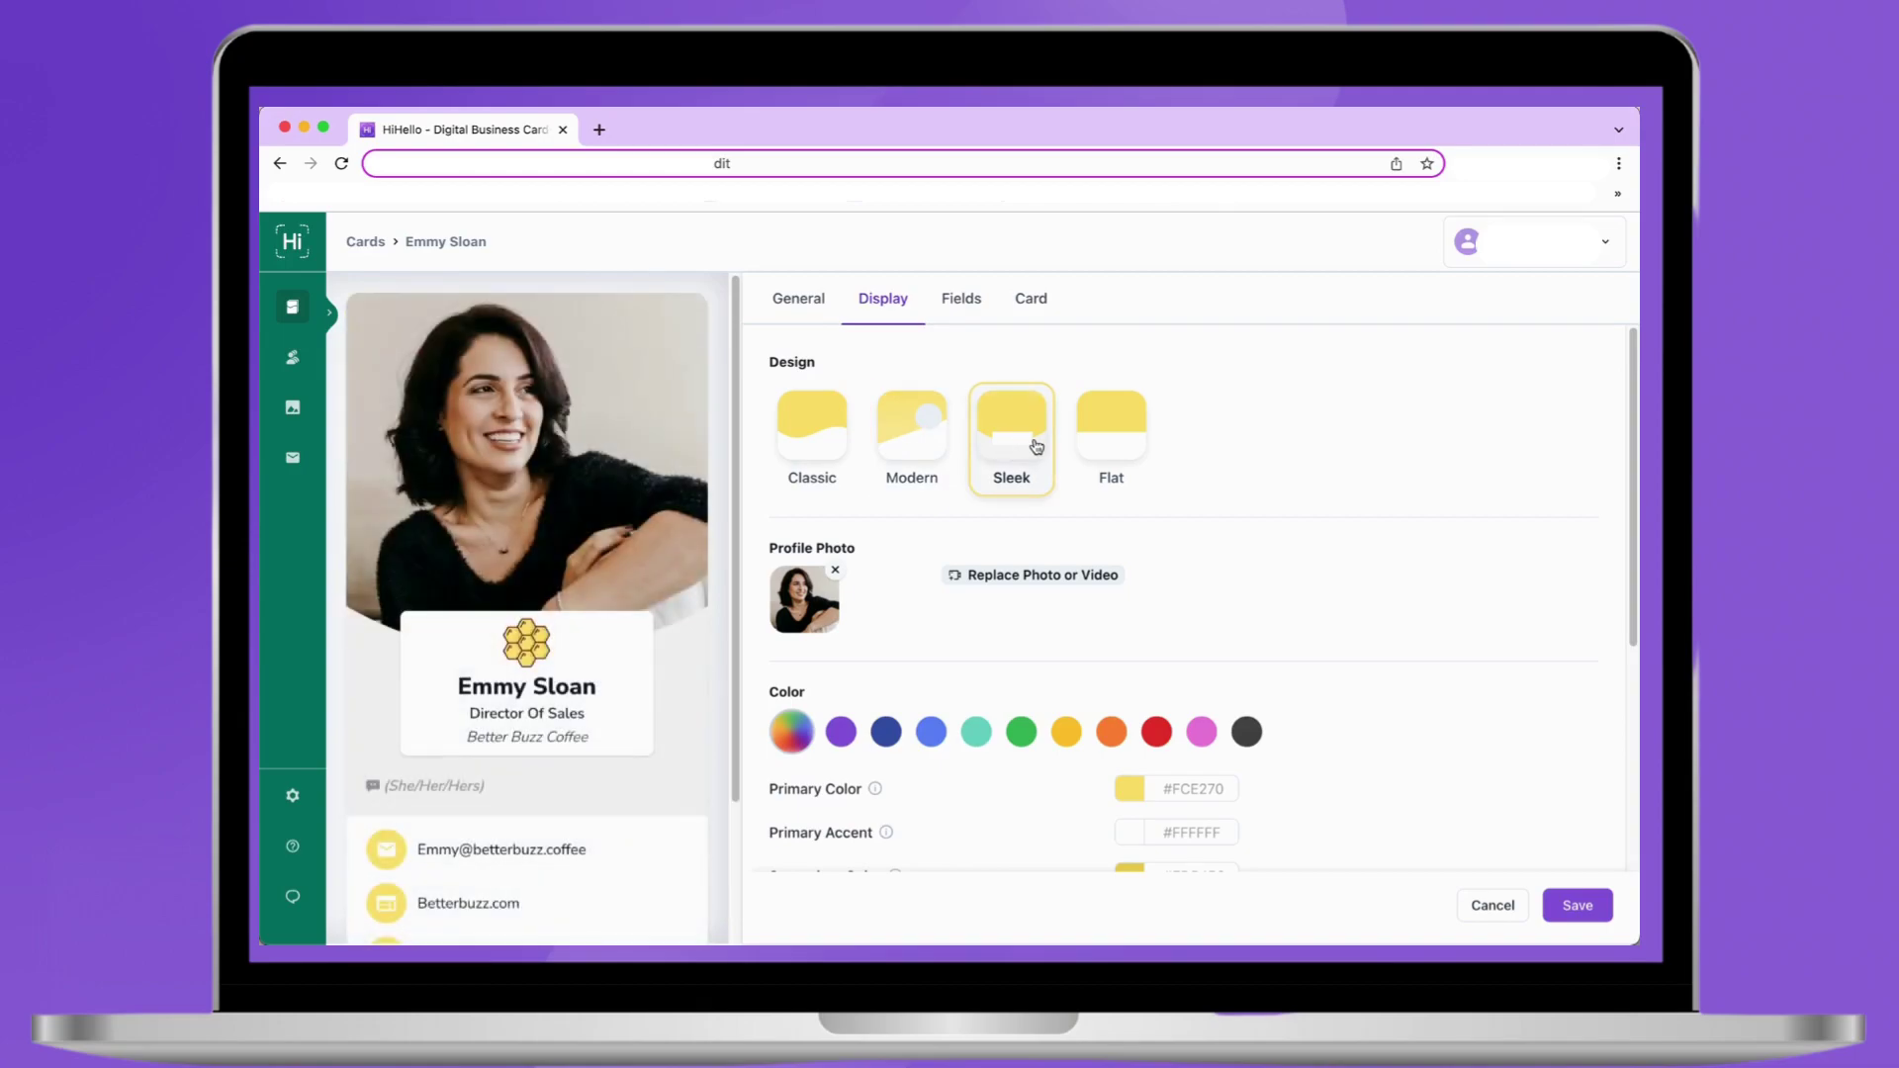
left_click(1595, 919)
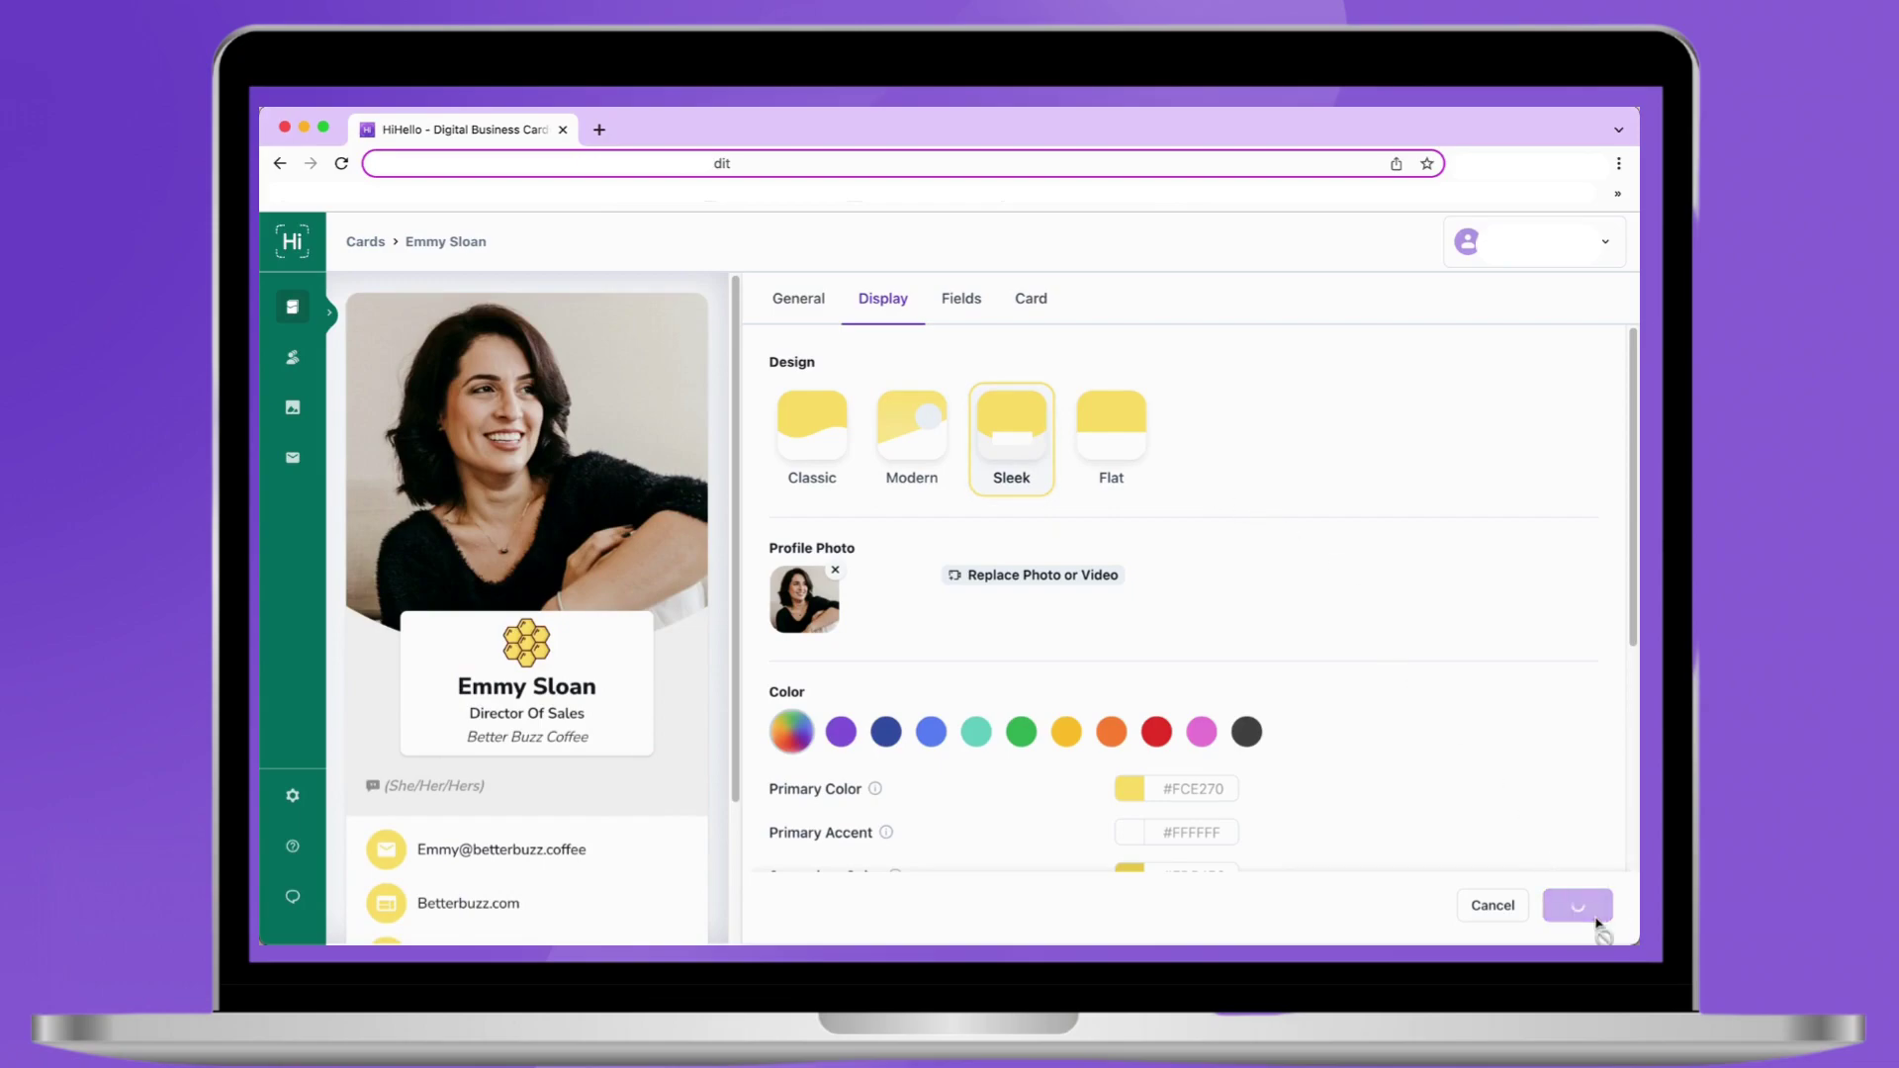